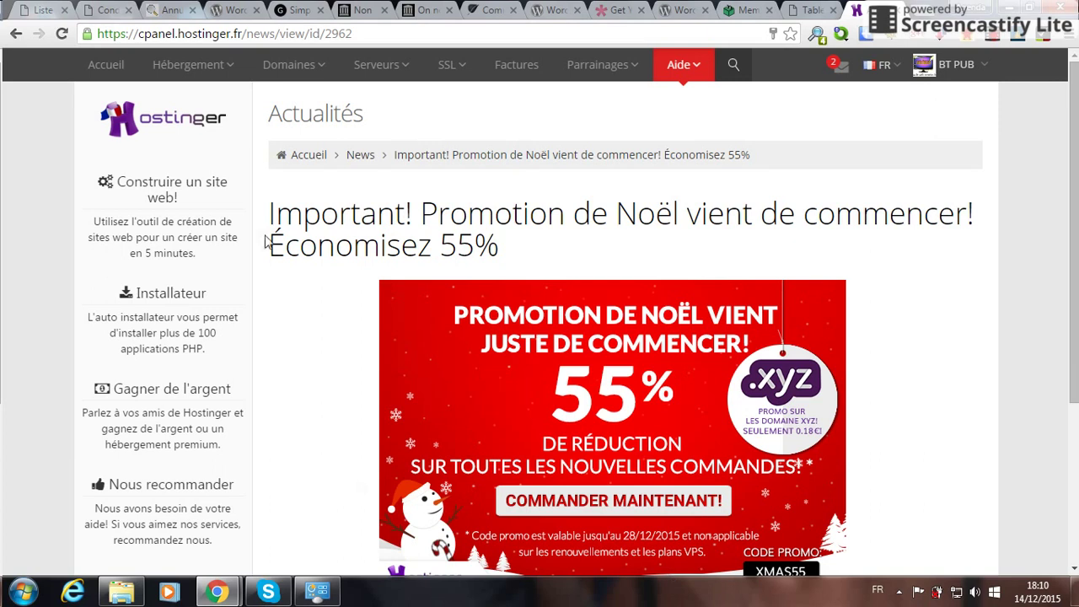
# Open the Auto Installateur for the wp-demo.96.lt hosting account.
pyautogui.moveTo(180, 76)
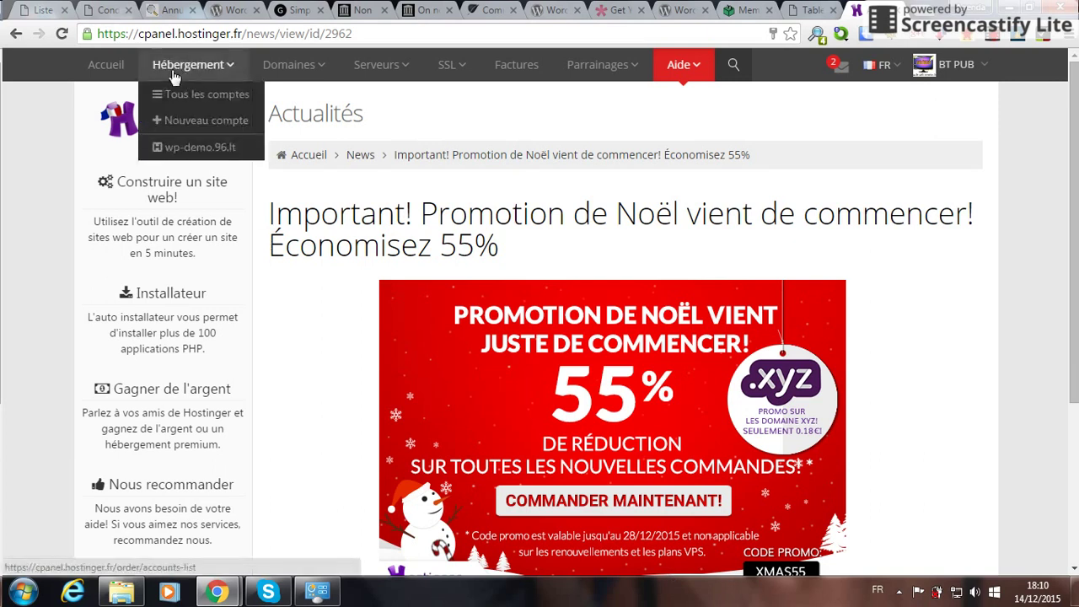
pyautogui.click(199, 154)
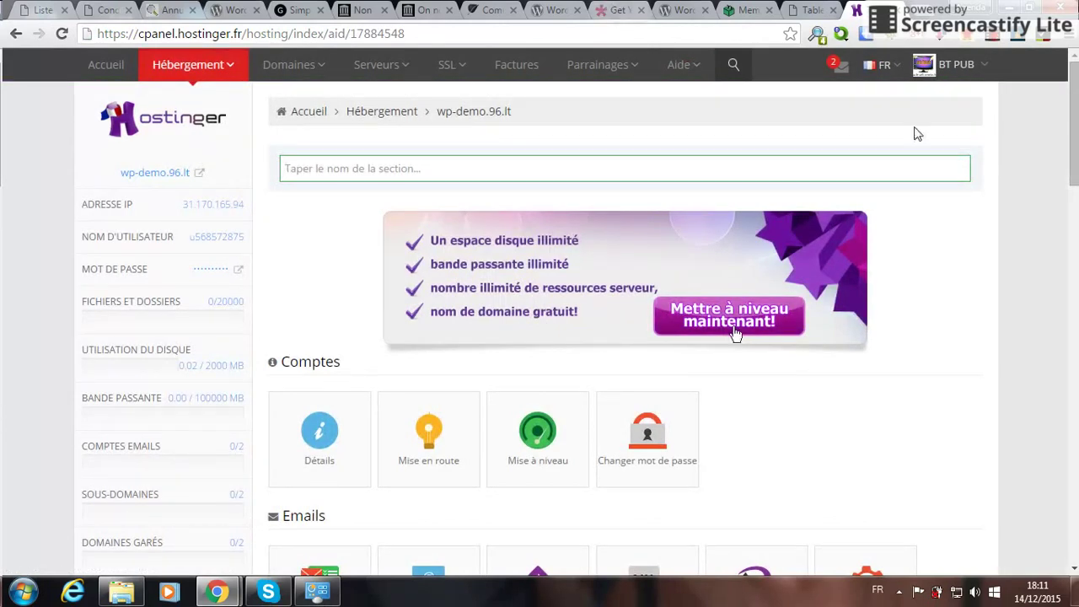
pyautogui.scroll(-3, 1075, 152)
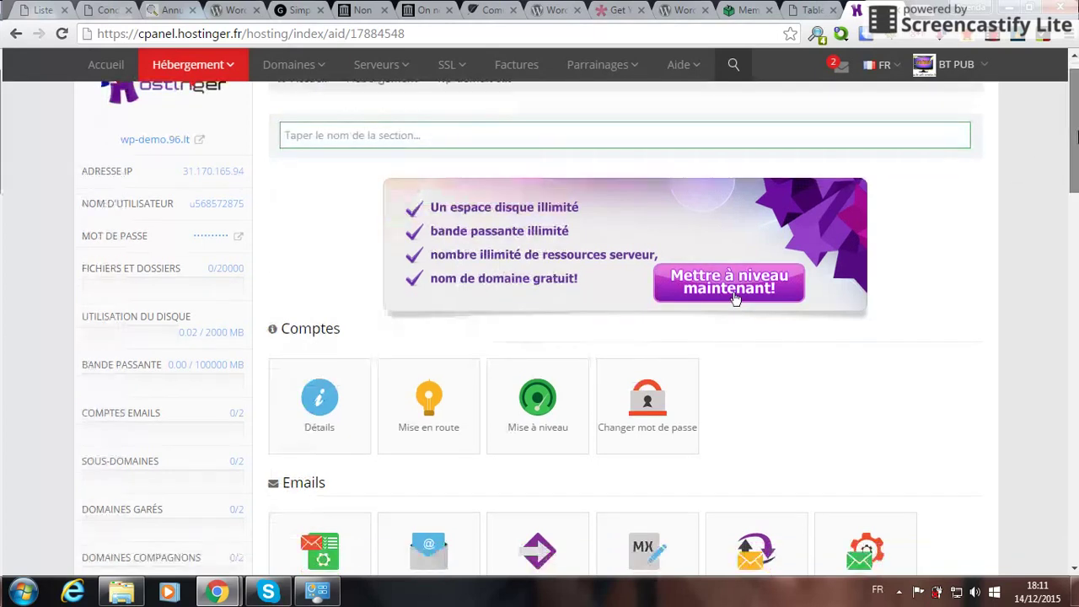
pyautogui.moveTo(1076, 166); pyautogui.dragTo(1076, 302)
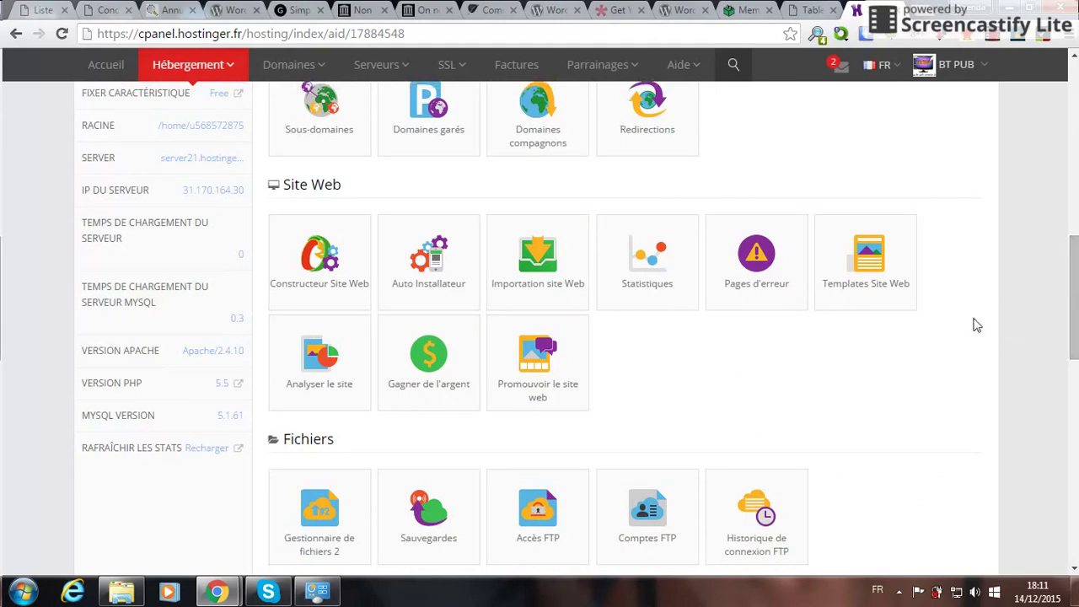
pyautogui.scroll(-2, 953, 337)
pyautogui.moveTo(1076, 306); pyautogui.dragTo(1076, 149)
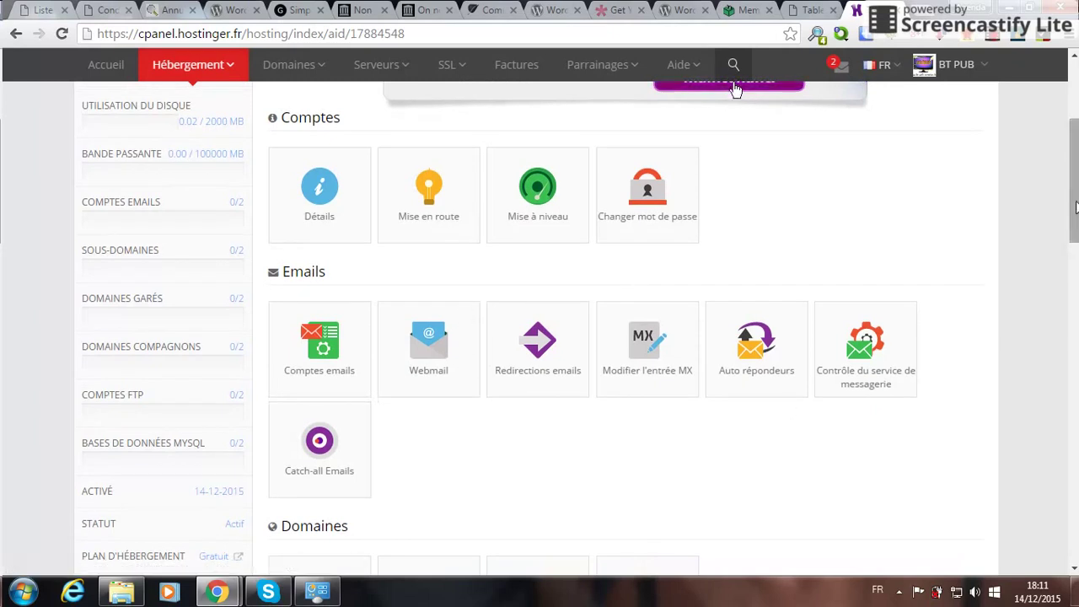
pyautogui.moveTo(1077, 210); pyautogui.dragTo(1077, 310)
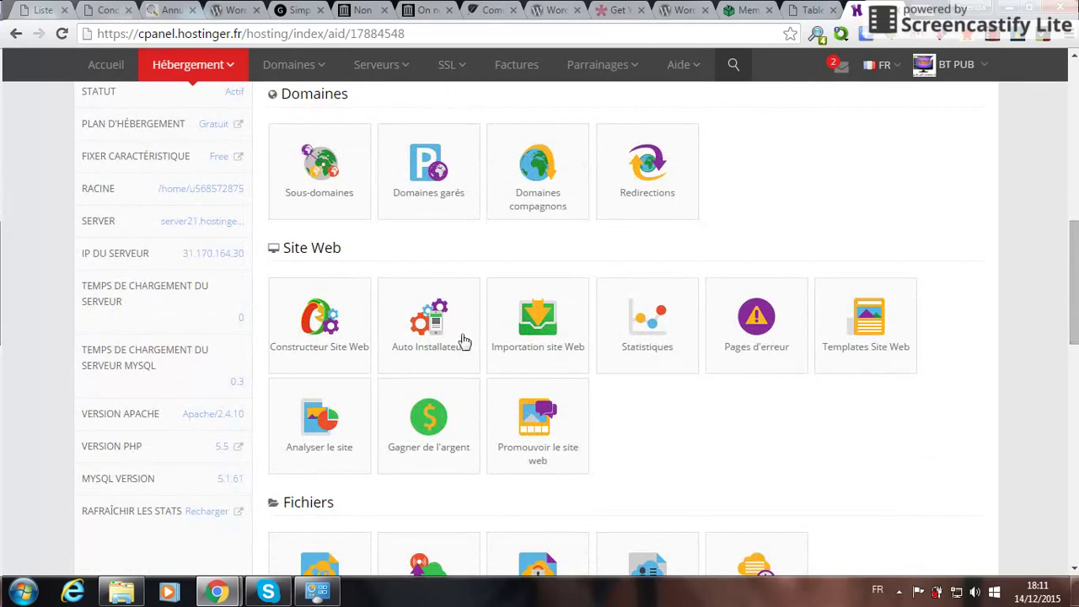
pyautogui.click(415, 314)
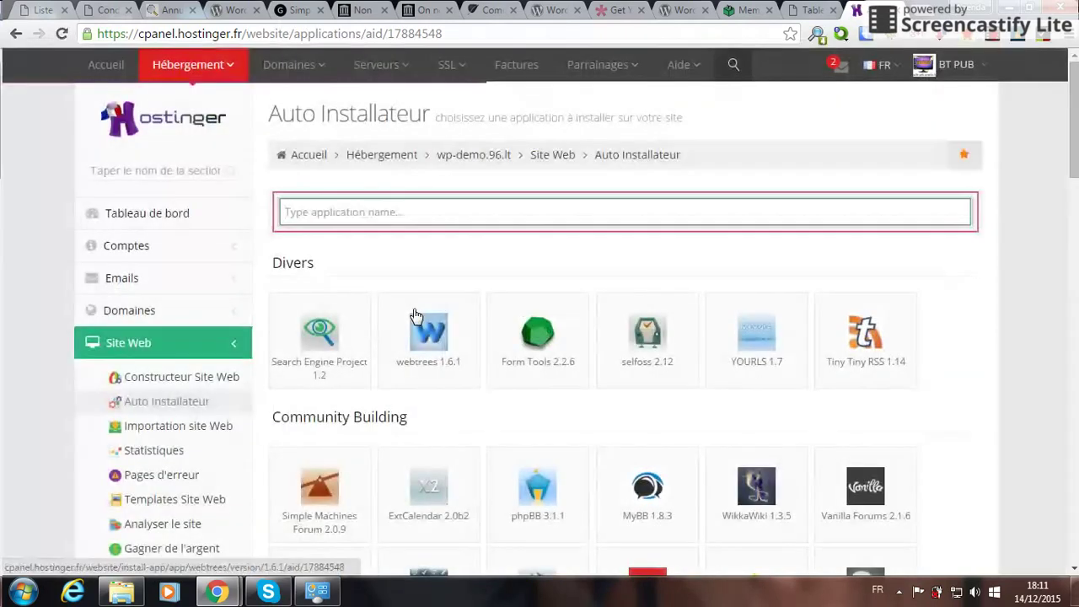
# Open the WordPress 4.0.1 installation form from the Gestion De Contenus applications and leave the URL folder blank.
pyautogui.moveTo(1069, 166); pyautogui.dragTo(1075, 403)
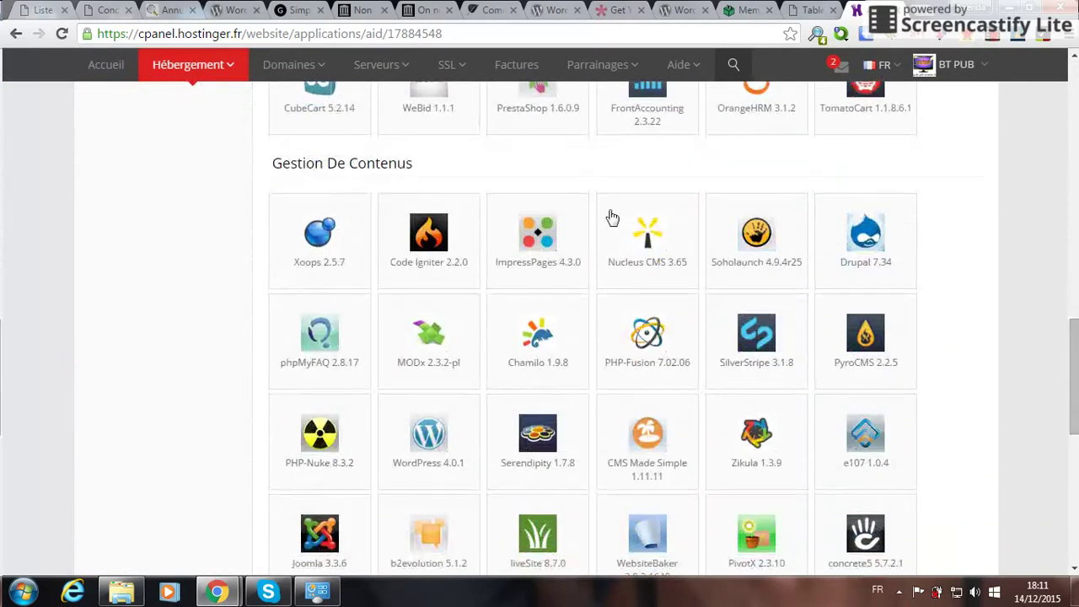
pyautogui.click(428, 438)
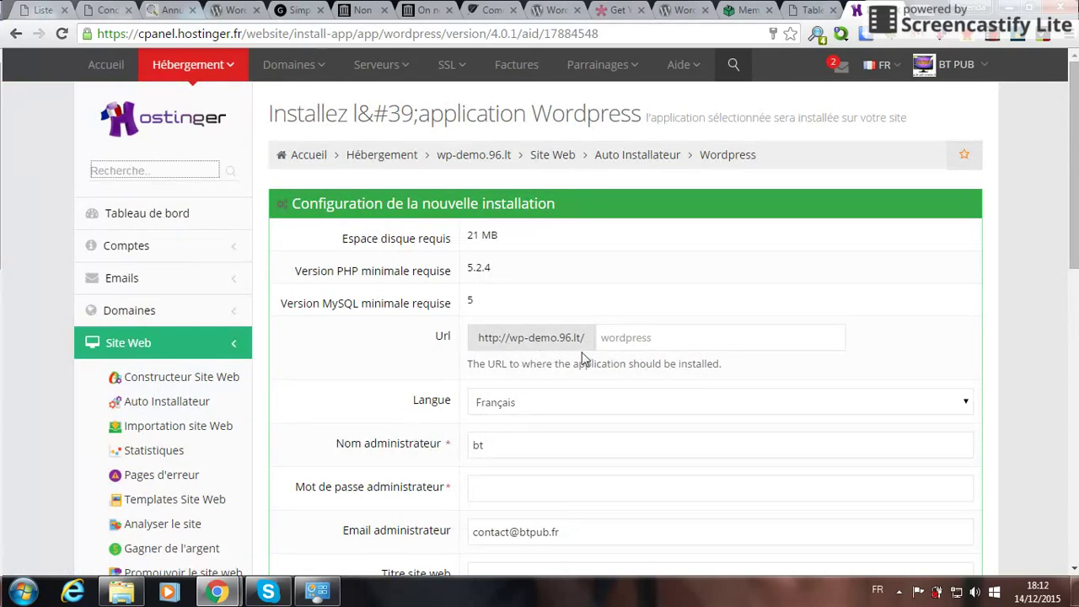
pyautogui.click(655, 340)
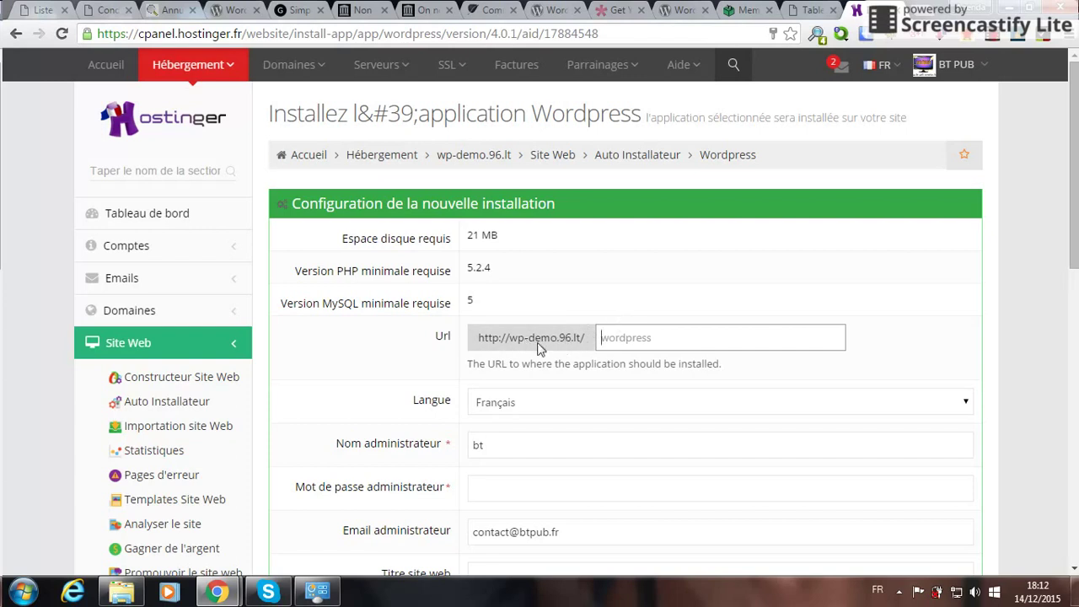
pyautogui.scroll(-1, 1076, 211)
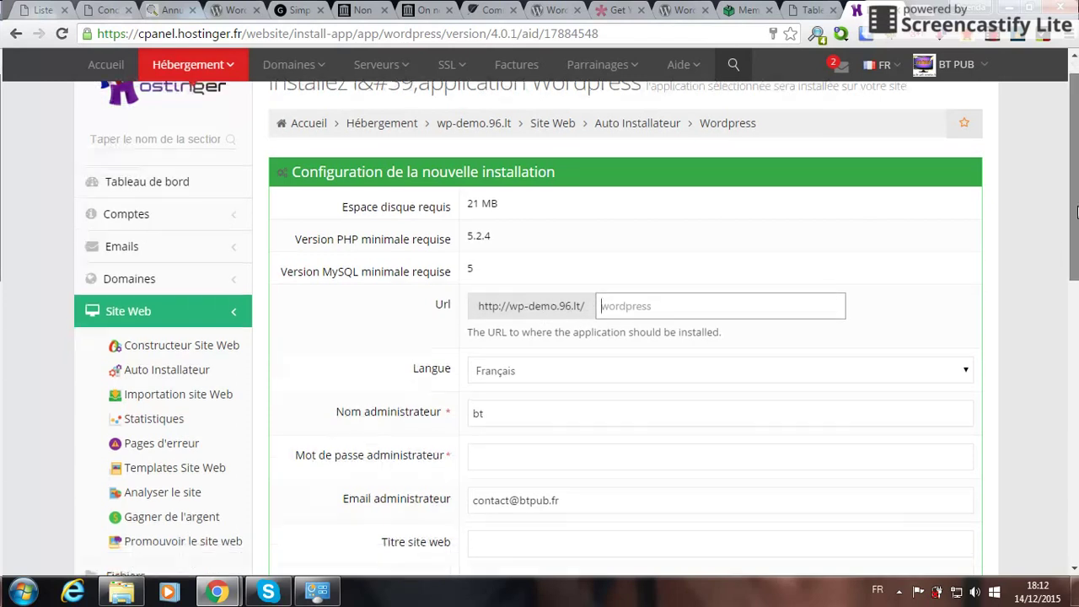
pyautogui.scroll(-3, 1076, 211)
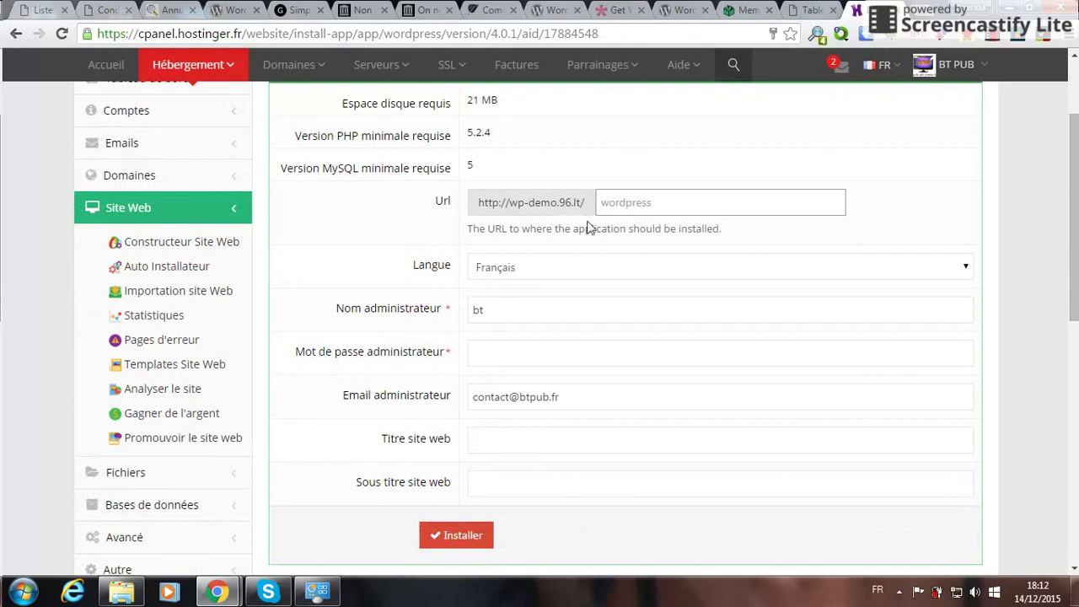
# Keep Français as the installation language and fill in the WordPress administrator password.
pyautogui.click(640, 276)
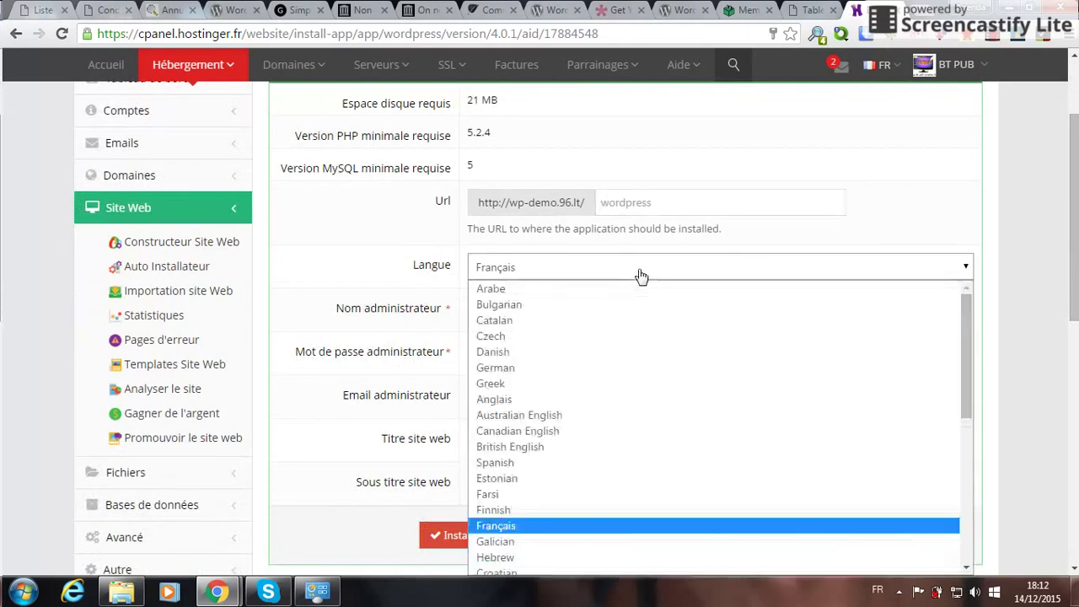
pyautogui.click(641, 276)
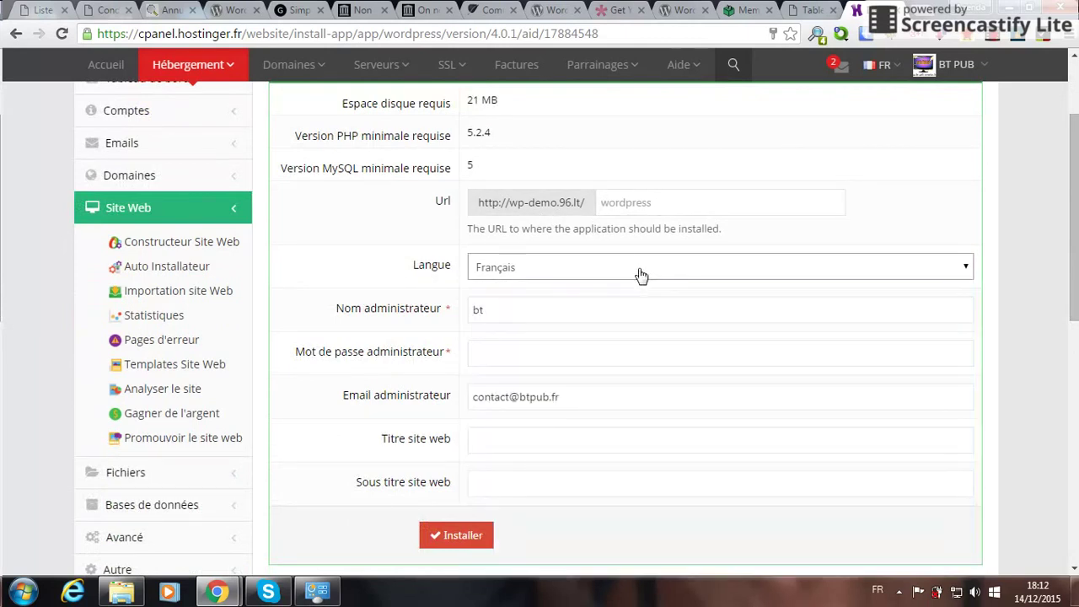
pyautogui.click(501, 309)
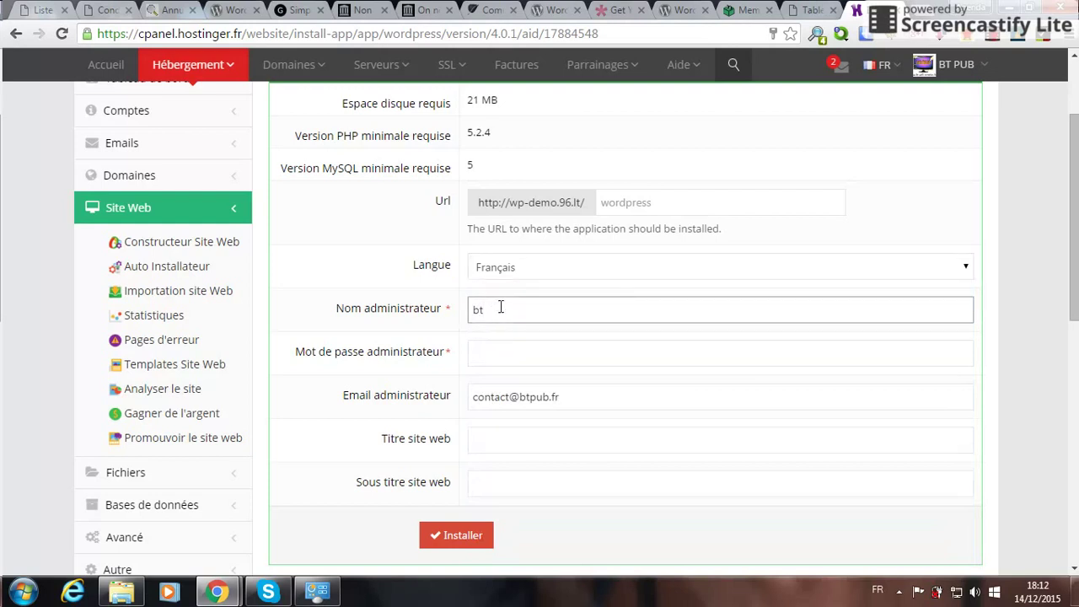
pyautogui.click(421, 309)
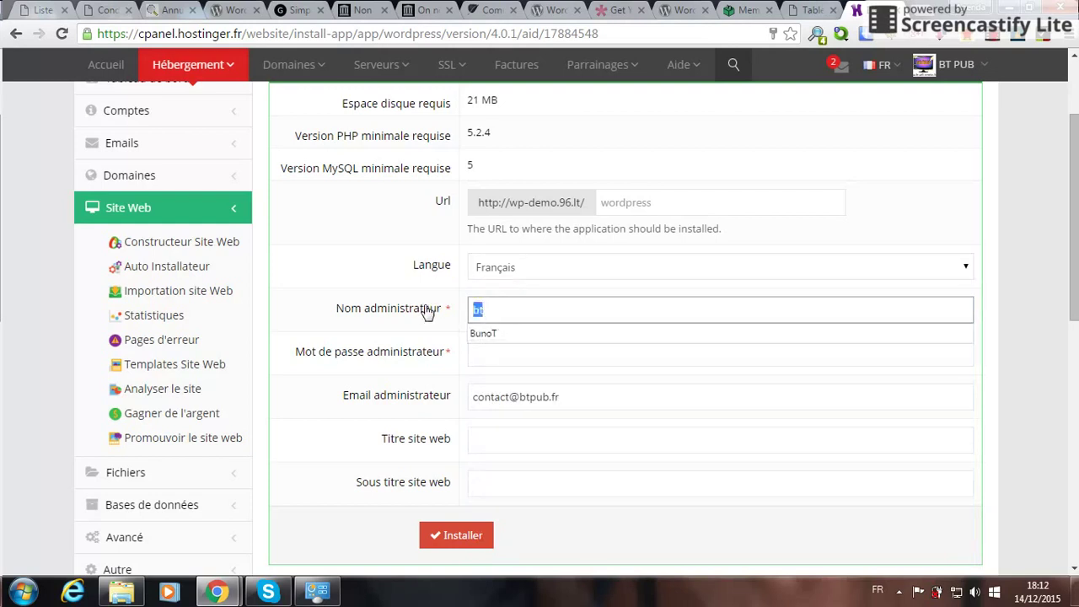
pyautogui.click(679, 353)
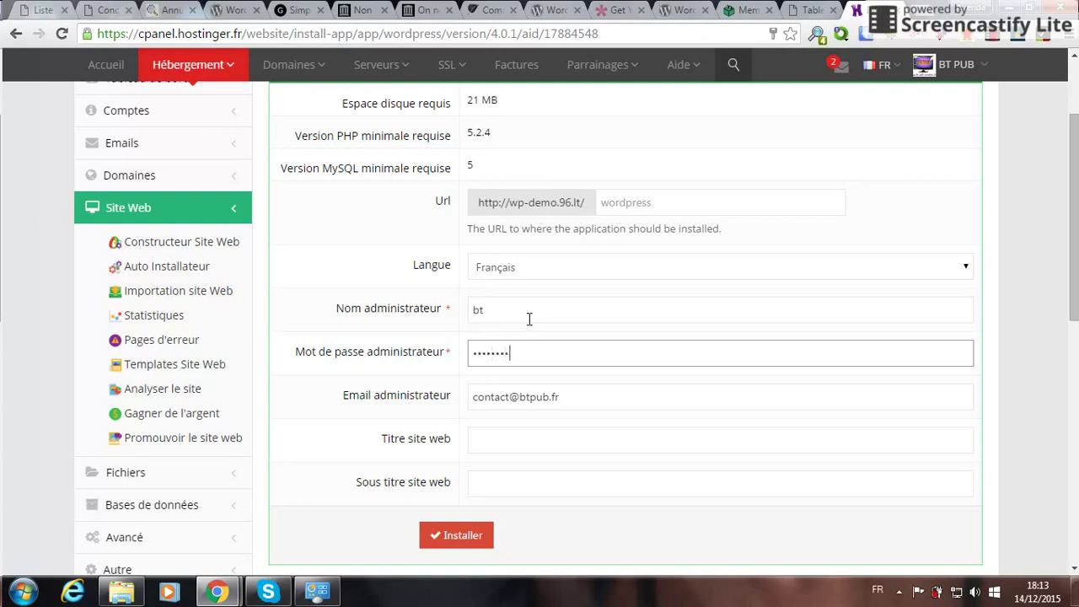
pyautogui.press('Tab')
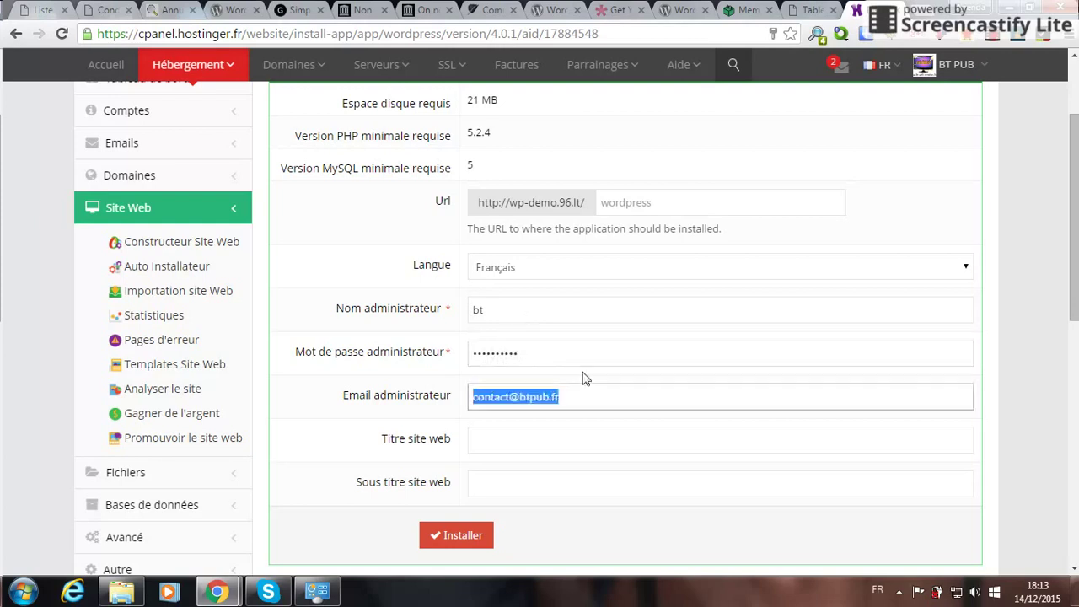
# Enter "Mon titre" as the website title and "Mon sous-titre" as its subtitle.
pyautogui.click(597, 430)
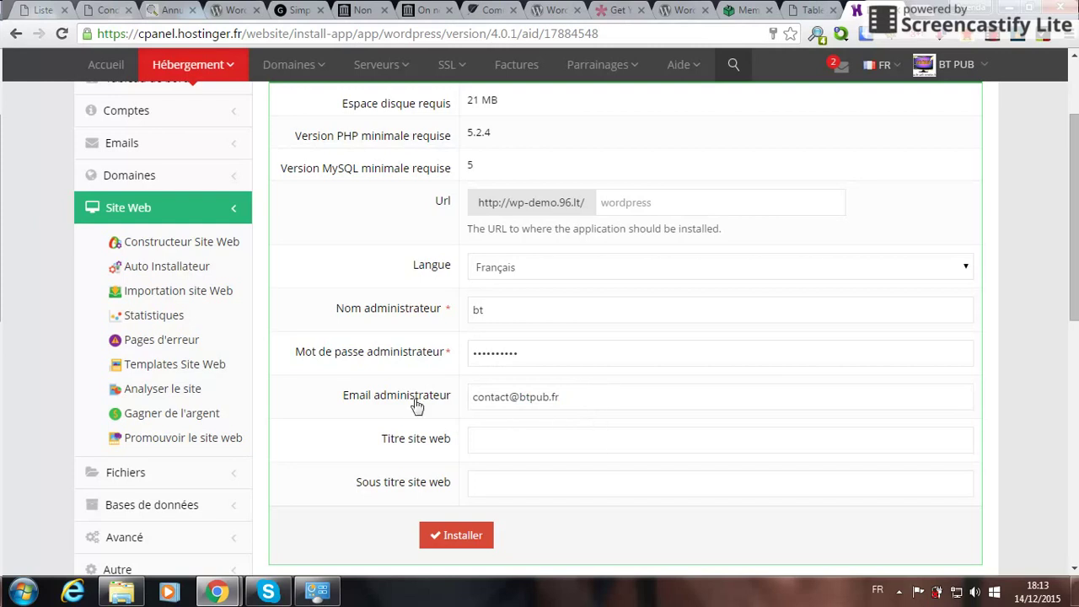
pyautogui.scroll(-1, 547, 450)
pyautogui.click(519, 357)
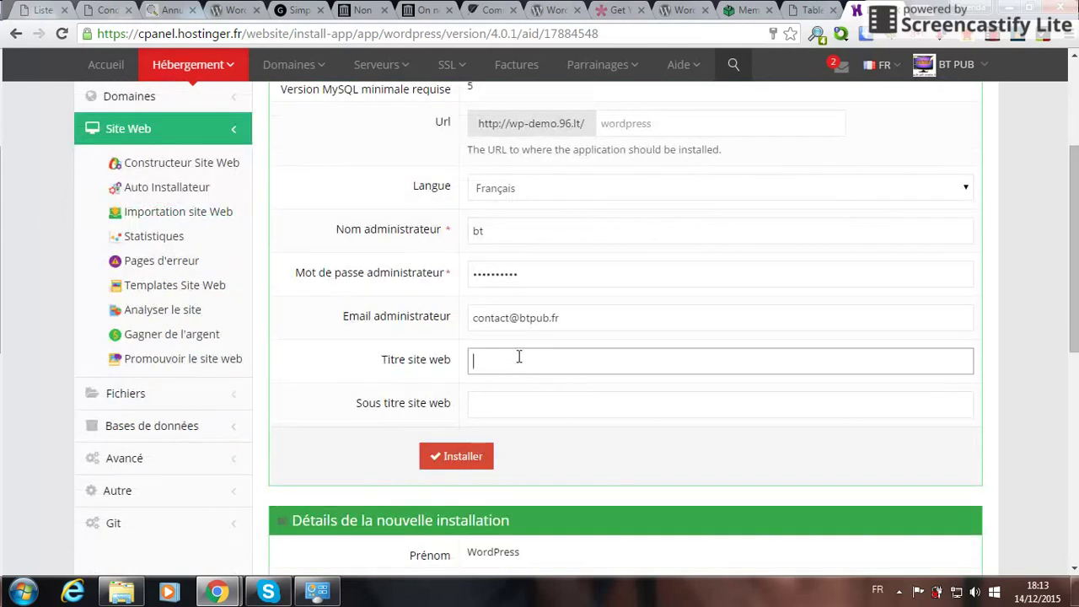
pyautogui.write('Mon titre')
pyautogui.press('Tab')
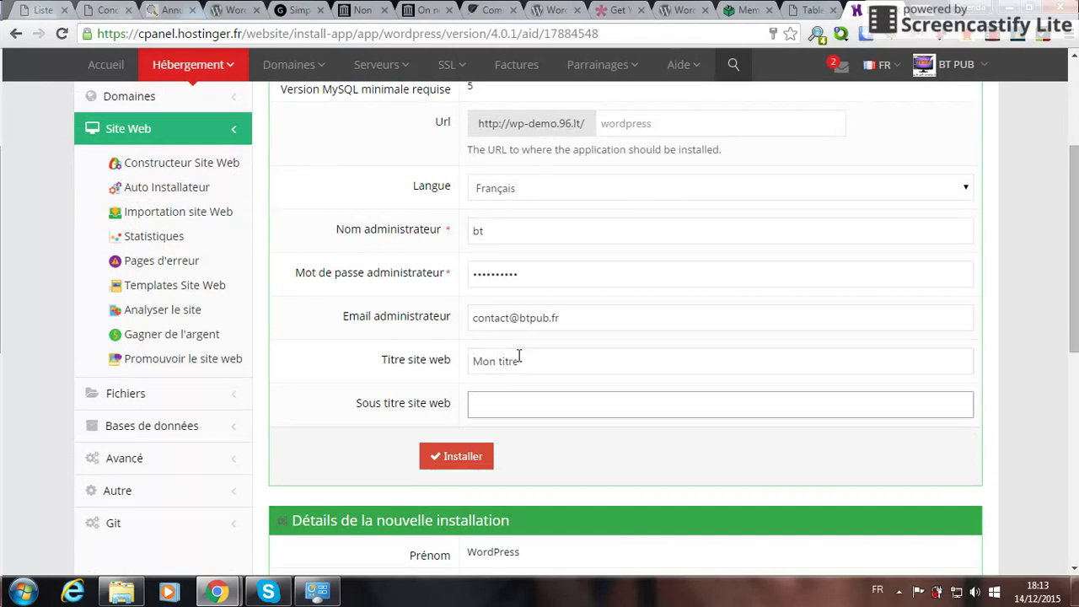
pyautogui.write('Mon sous-titre')
# Review the WordPress installation details, submit the installation, and dismiss the browser's offer to save the password.
pyautogui.scroll(-2, 559, 402)
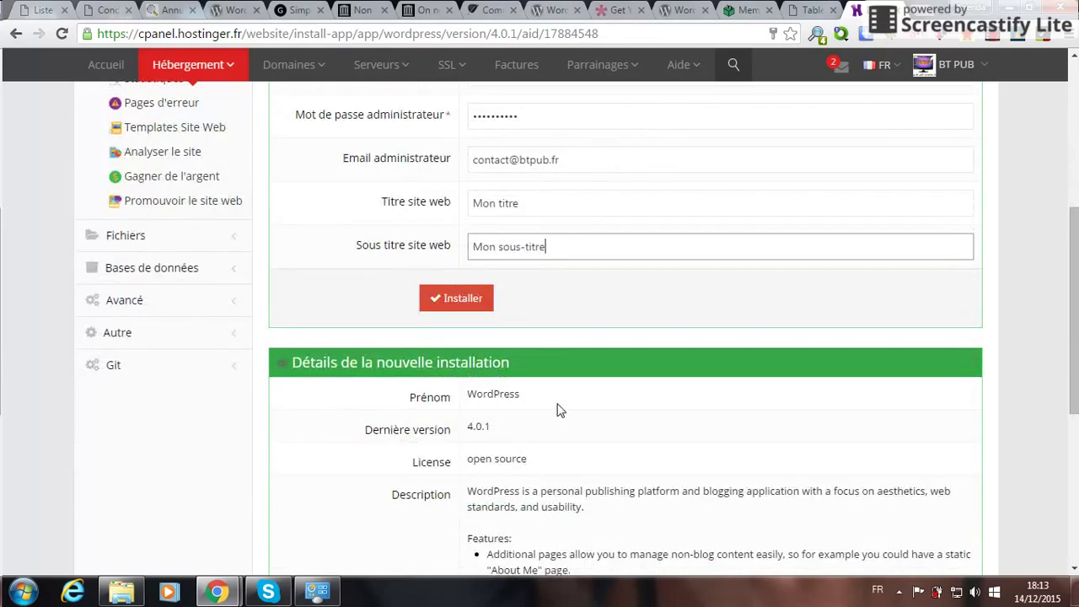
pyautogui.scroll(-2, 559, 409)
pyautogui.scroll(-3, 559, 409)
pyautogui.scroll(2, 556, 413)
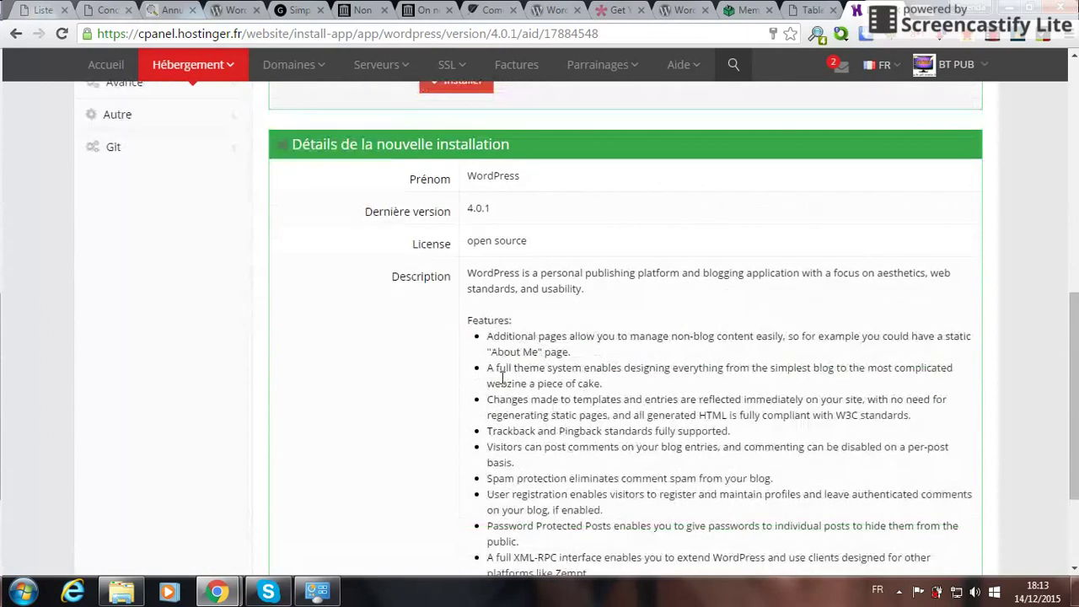
pyautogui.scroll(2, 409, 291)
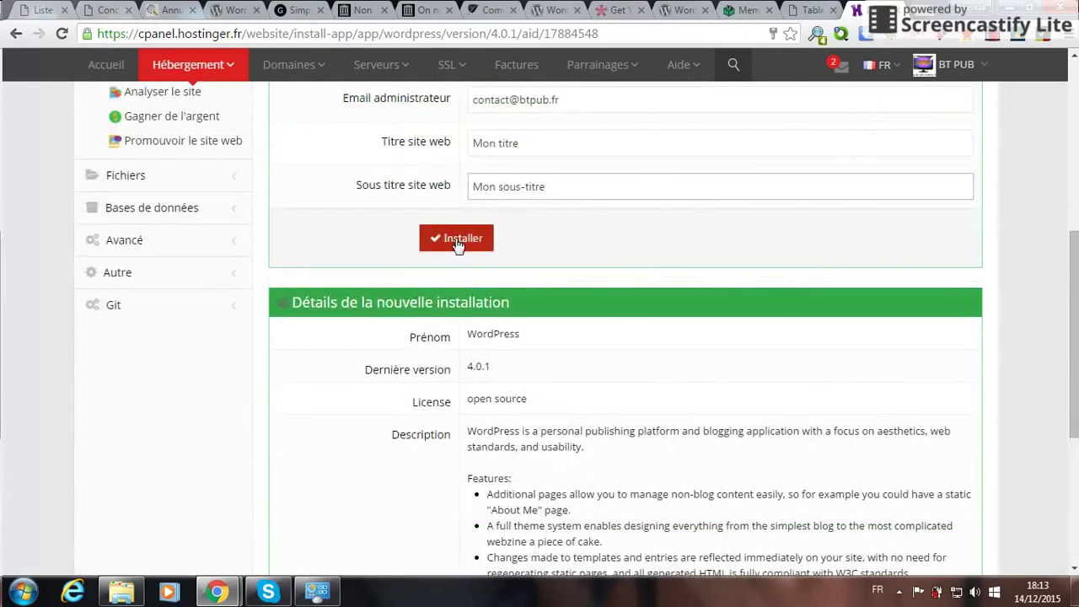
pyautogui.click(456, 241)
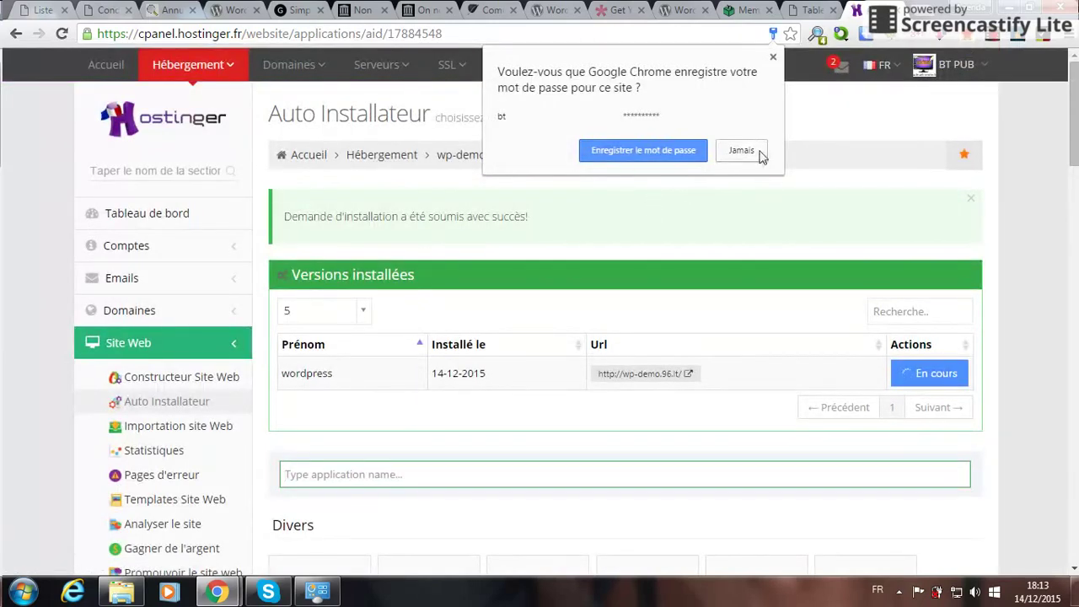
pyautogui.click(772, 57)
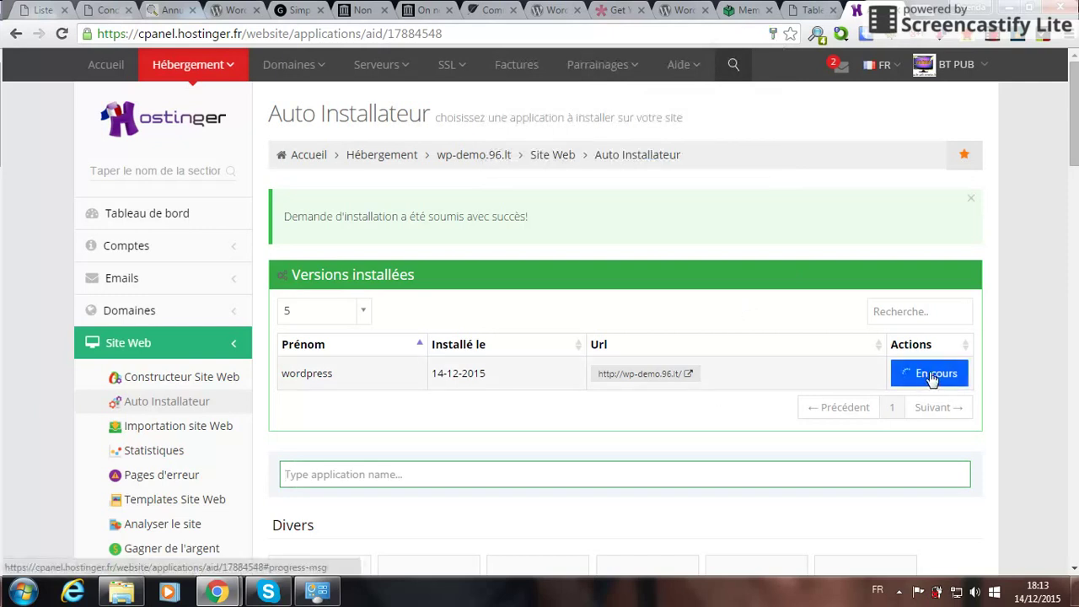
pyautogui.moveTo(920, 387)
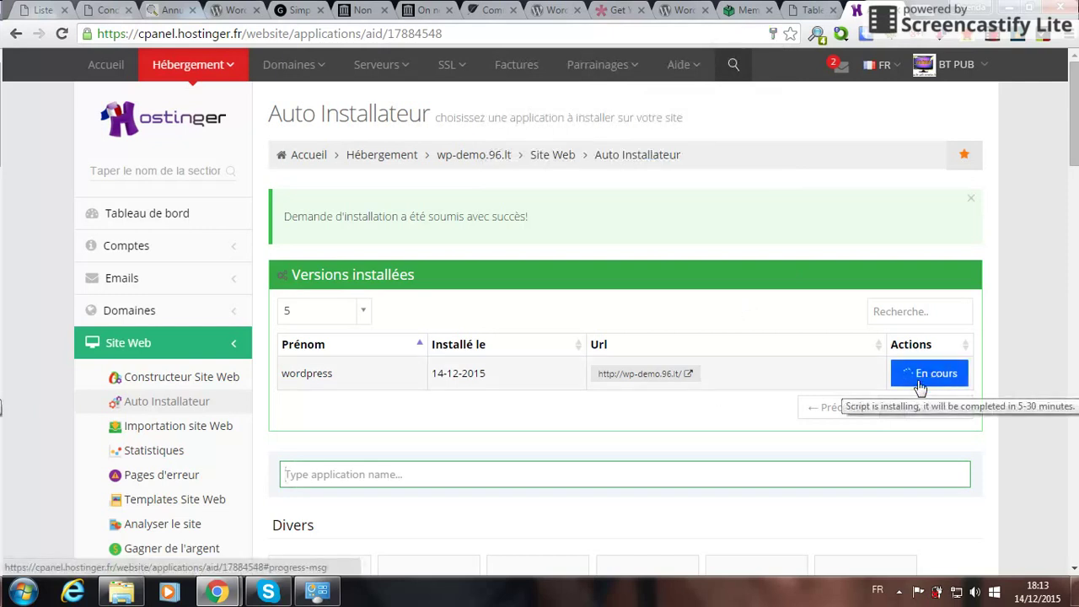